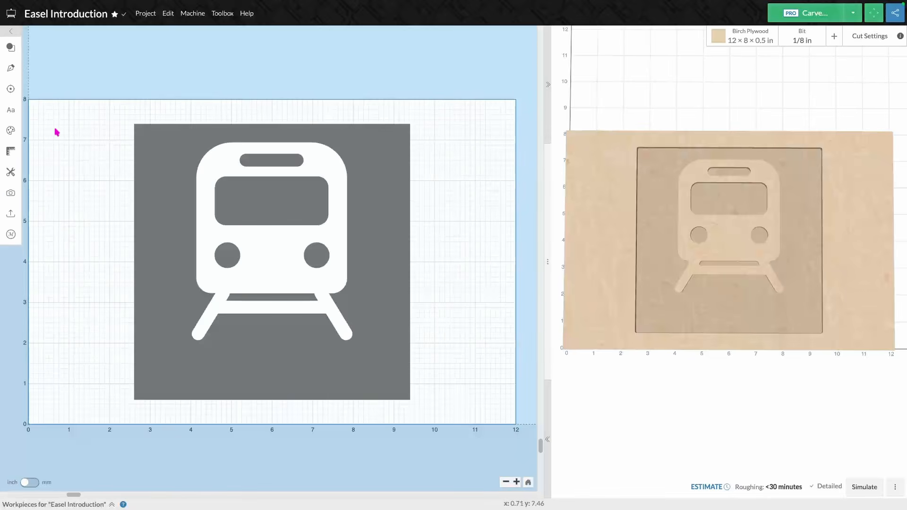
- Switch the design units to millimetres and back to inches
click(300, 272)
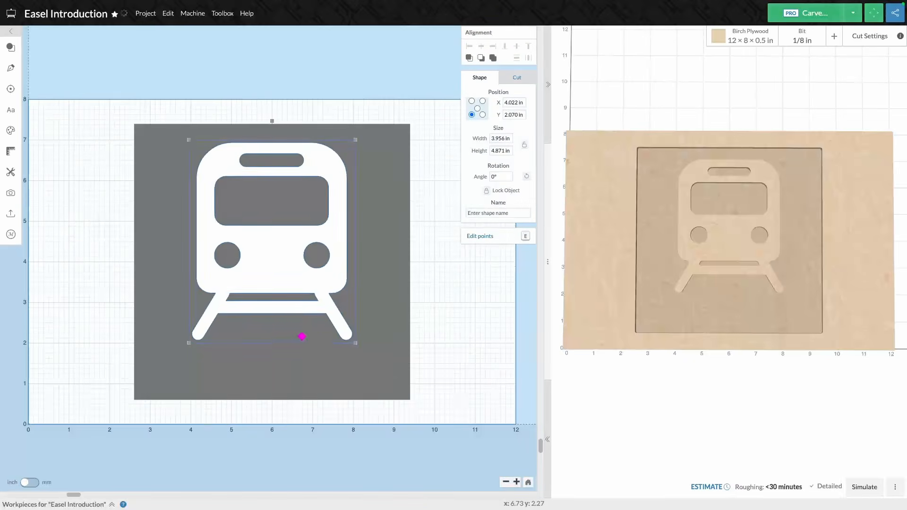
click(80, 352)
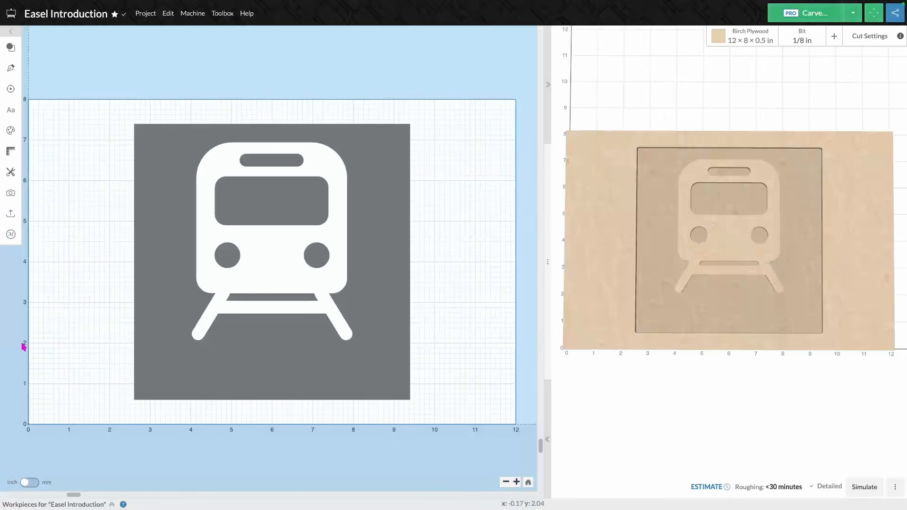
click(35, 488)
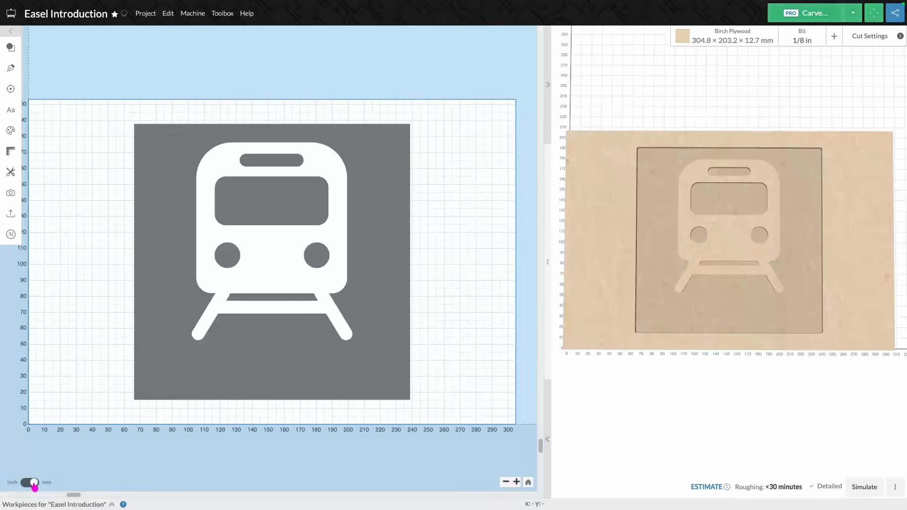
click(35, 488)
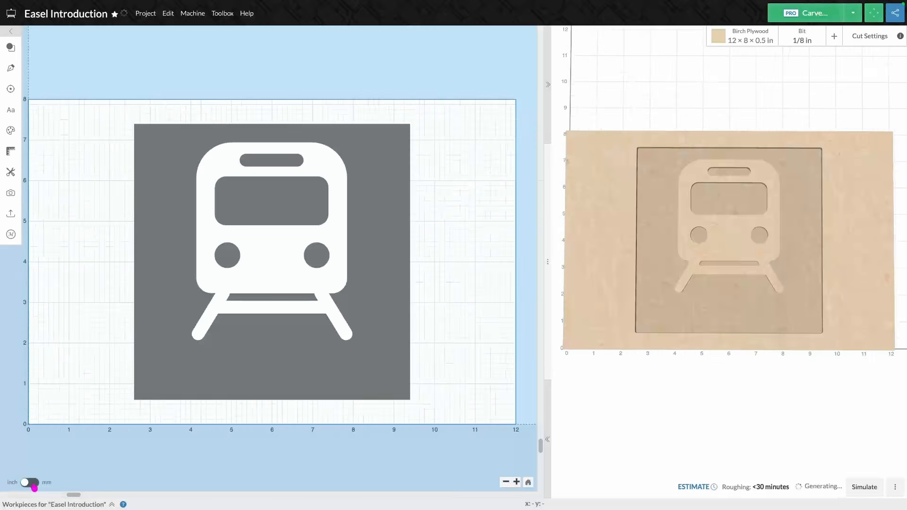
- Examine the train design on the canvas at several zoom levels and restore the home view
click(506, 482)
click(506, 481)
click(516, 482)
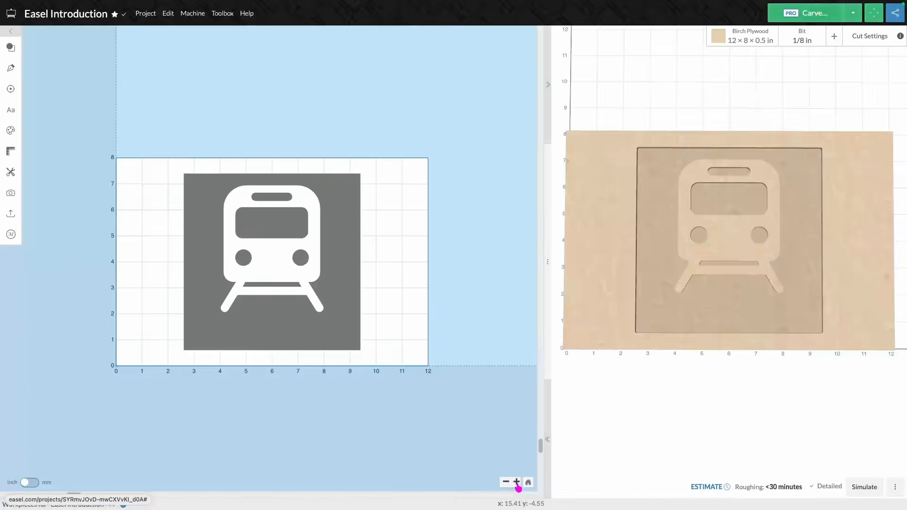
click(517, 482)
click(516, 481)
click(506, 482)
click(528, 482)
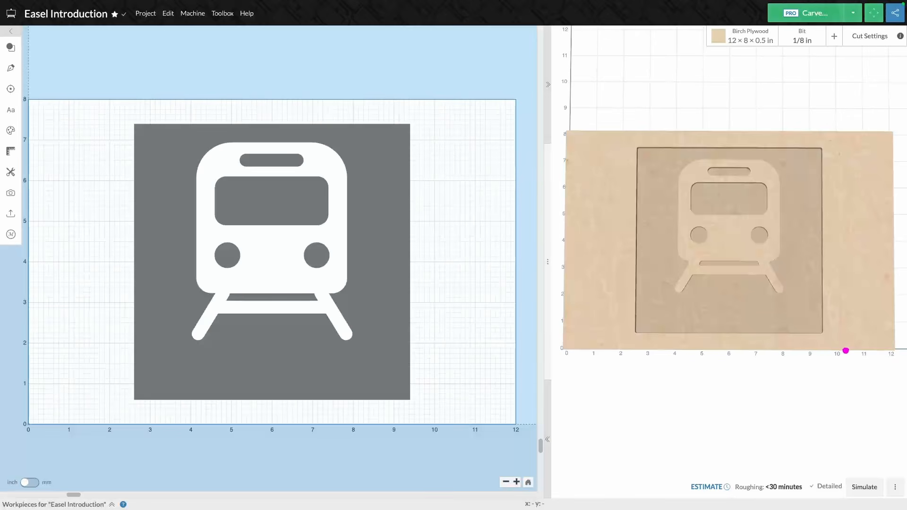
- Review the bit, material and cut settings used for the train carving
mouse_move(846, 350)
mouse_down()
mouse_move(765, 182)
mouse_move(792, 228)
mouse_move(761, 238)
mouse_move(899, 251)
mouse_move(739, 245)
mouse_move(724, 189)
mouse_move(816, 344)
mouse_move(848, 363)
mouse_up()
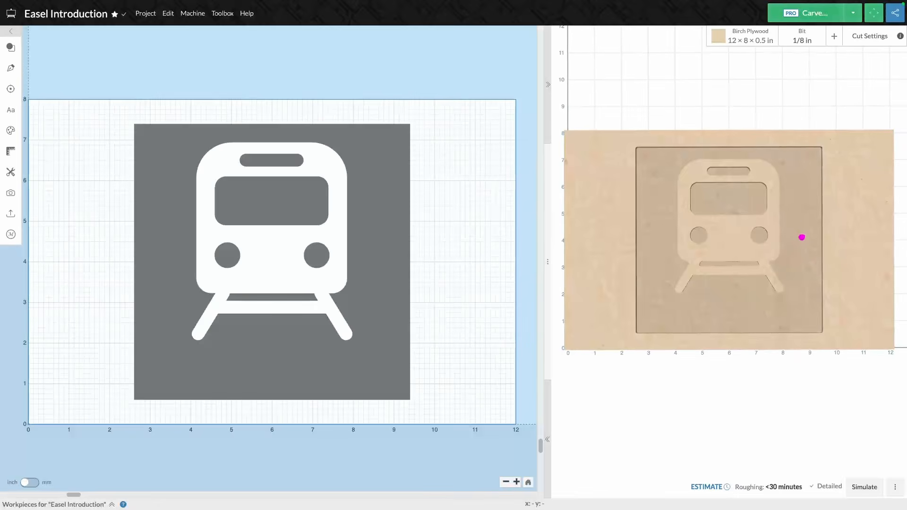
click(278, 257)
mouse_move(279, 256)
mouse_down()
mouse_move(243, 256)
mouse_move(277, 255)
mouse_up()
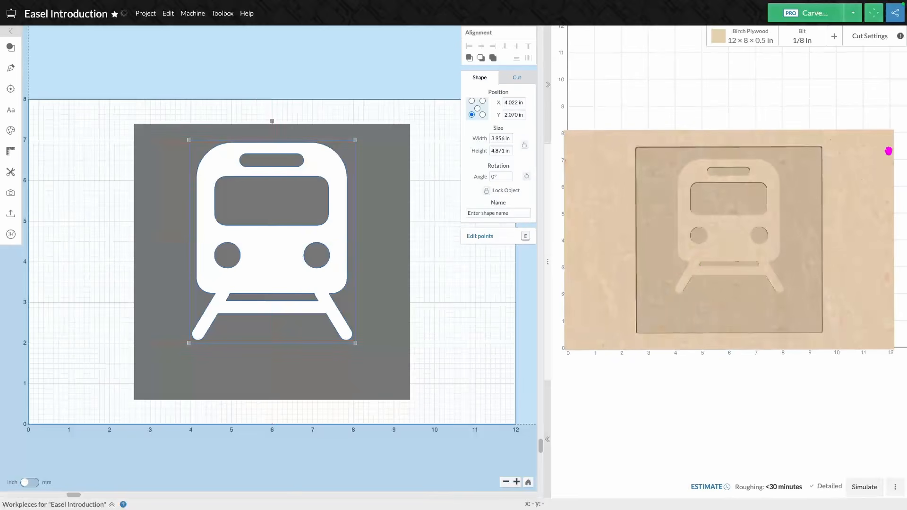
click(801, 41)
click(752, 41)
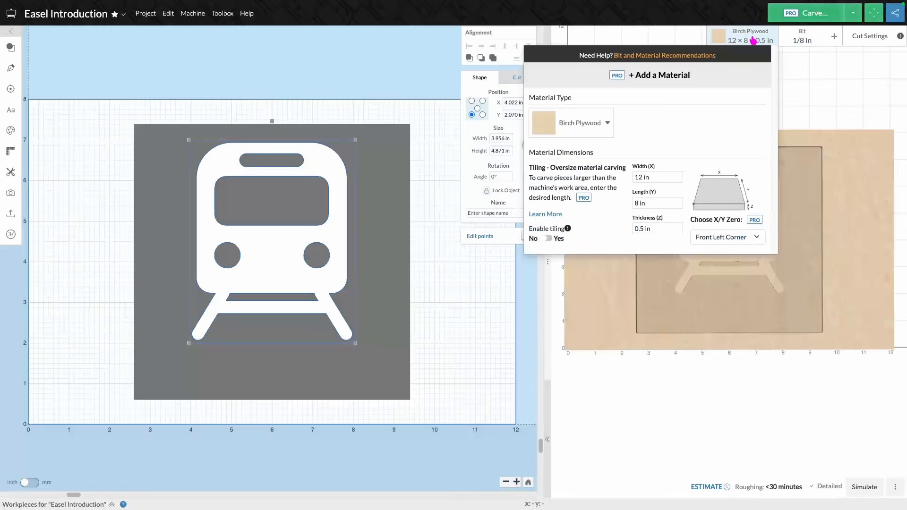
click(870, 36)
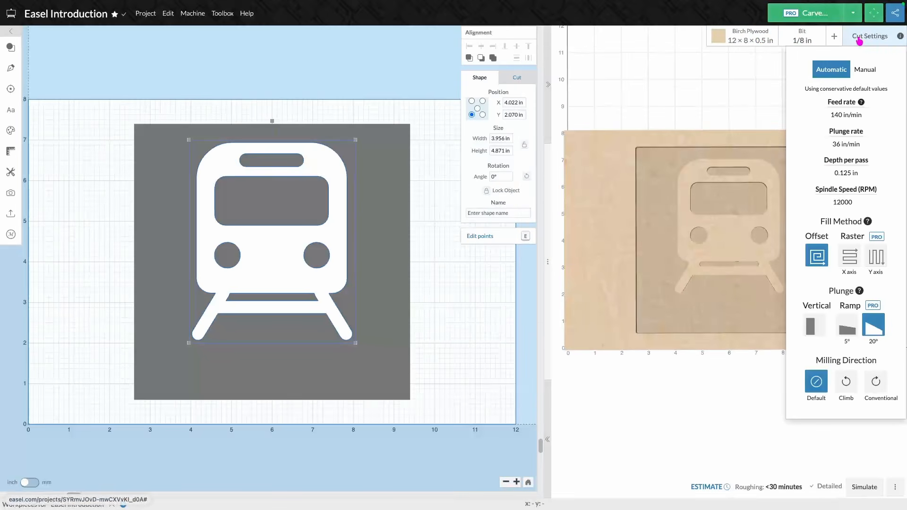
click(729, 63)
- Simulate the train carving's toolpaths and view the material measurement stage of the carving setup
click(855, 486)
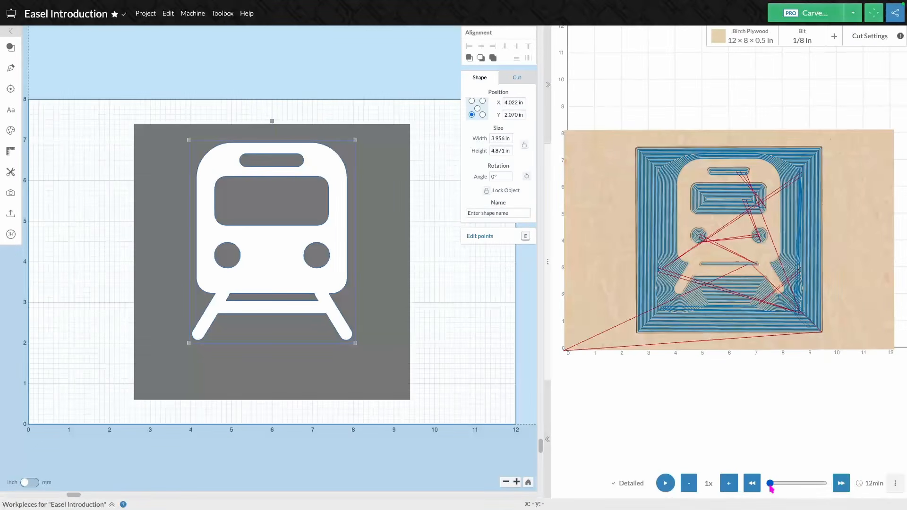
mouse_move(770, 487)
mouse_down()
mouse_move(798, 484)
mouse_move(770, 487)
mouse_up()
click(812, 16)
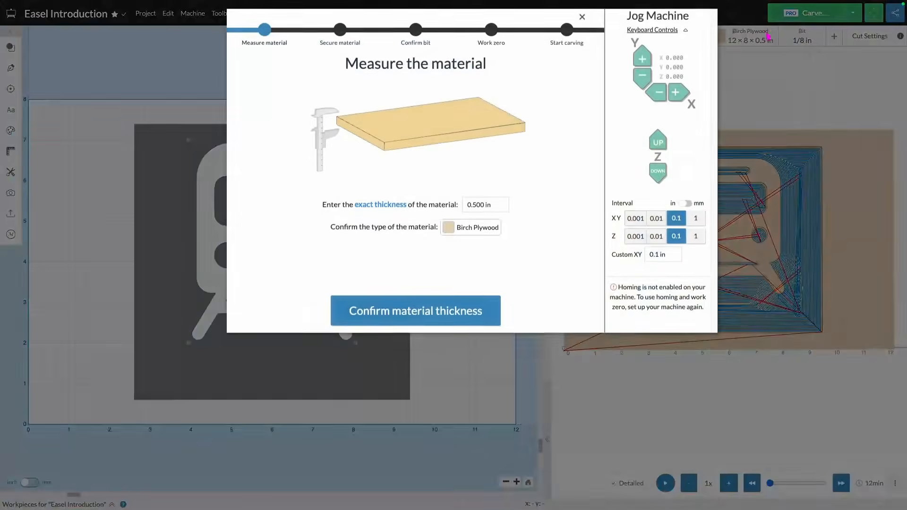
click(582, 20)
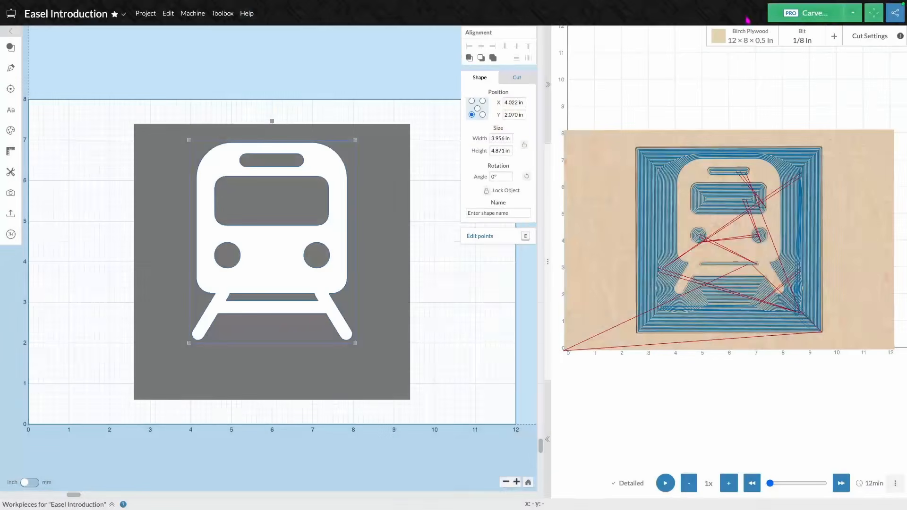
- Inspect the machine jog controls and the project's sharing options
click(874, 13)
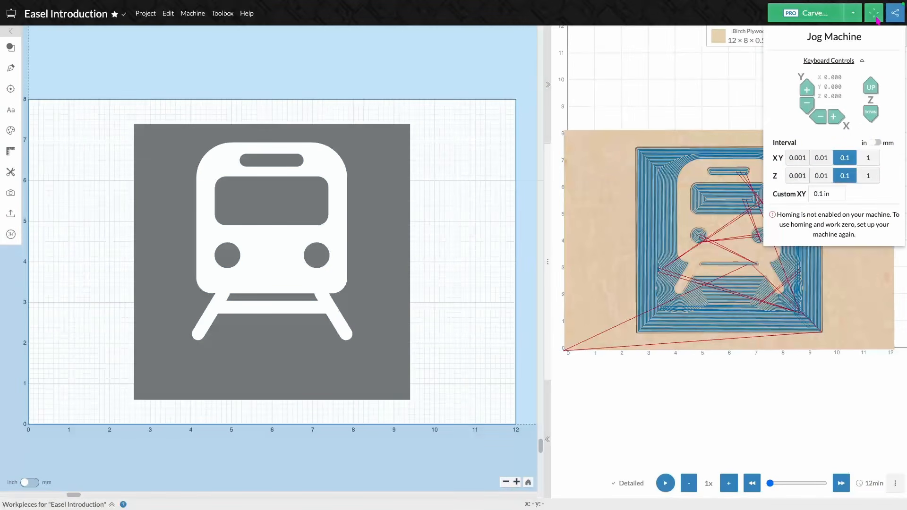
click(876, 19)
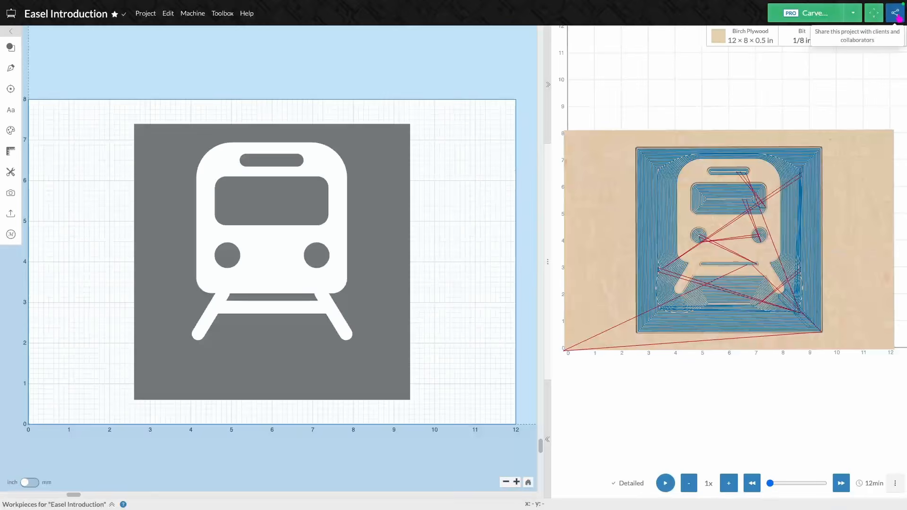
click(896, 14)
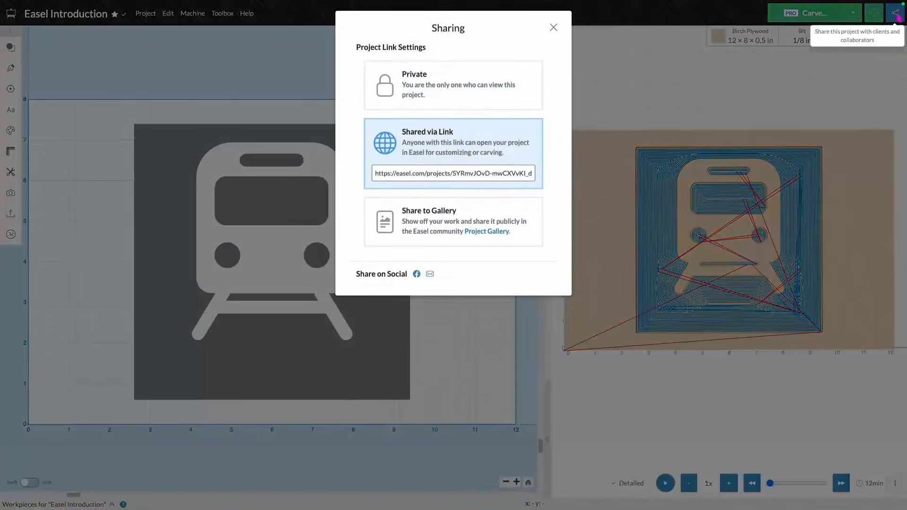
click(457, 239)
click(648, 27)
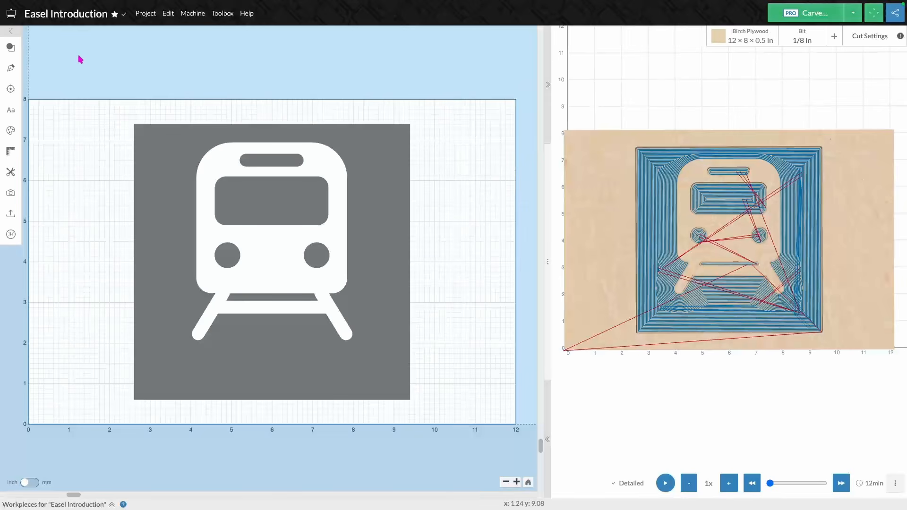
- Look through the saved projects and the current project's name, category and label properties
click(14, 17)
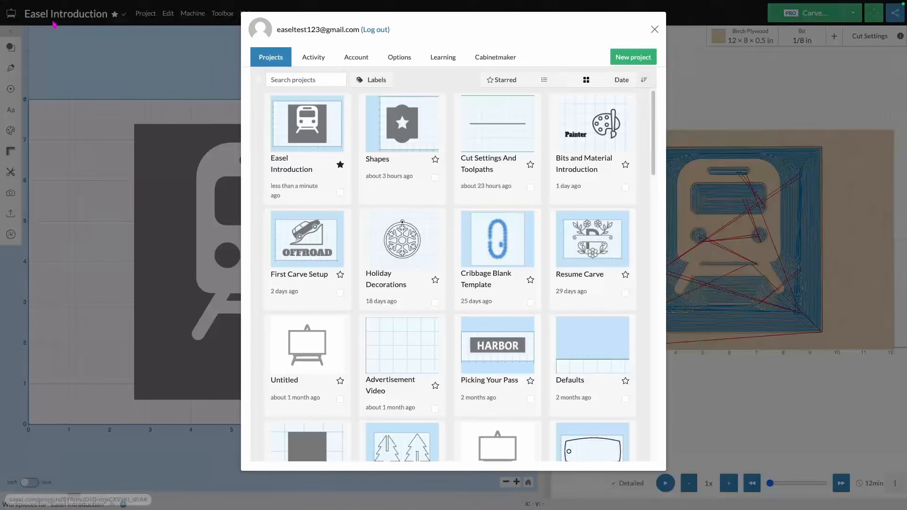
click(655, 30)
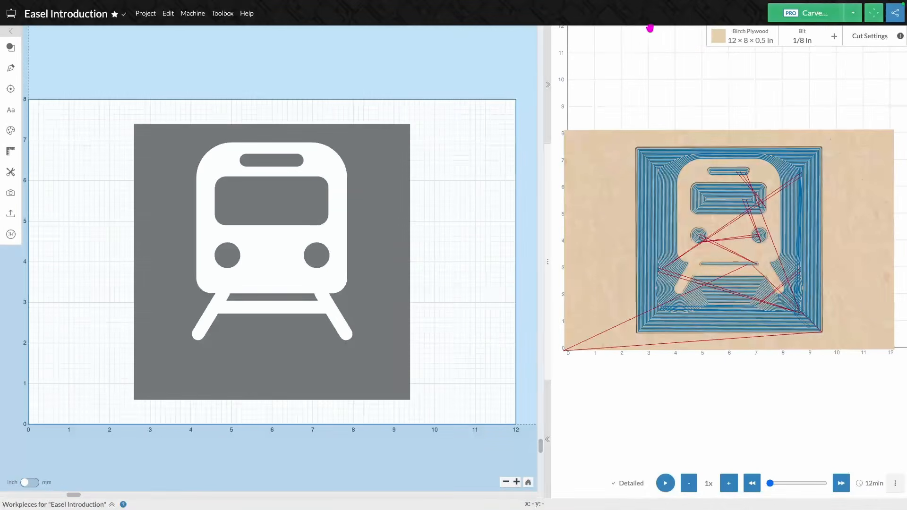
click(63, 18)
click(420, 63)
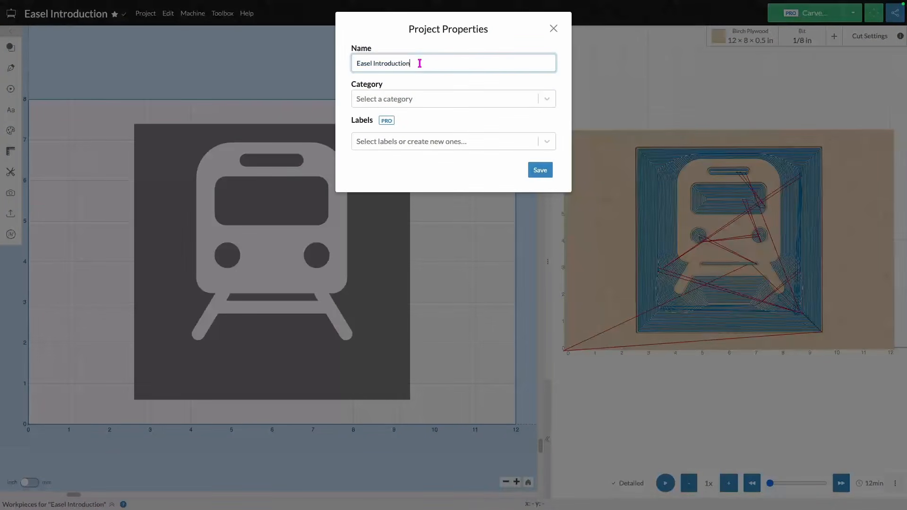
click(424, 99)
click(431, 142)
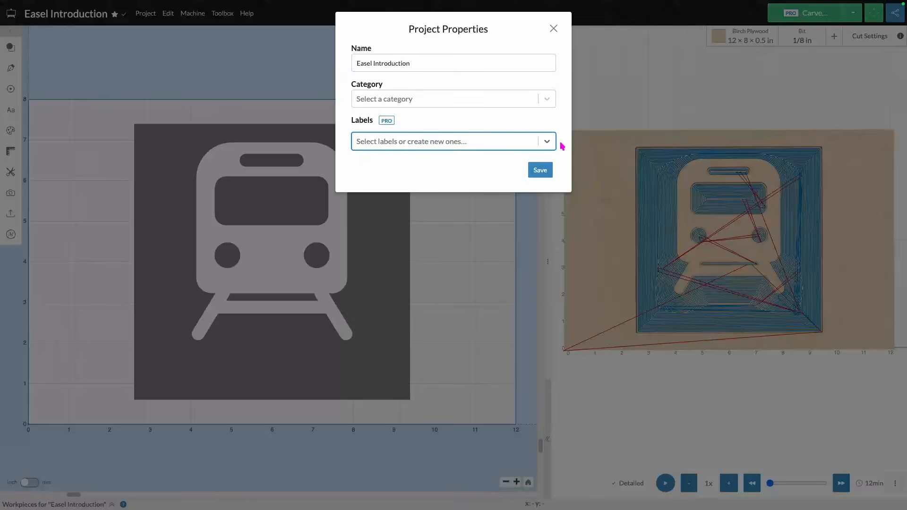
click(549, 29)
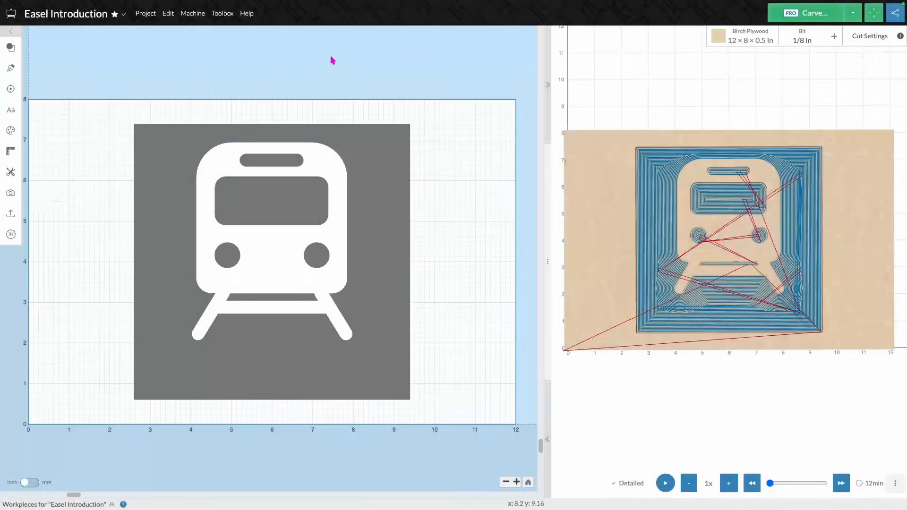
- Review the project, editing and machine commands, the toolbox's bit library and the help resources
click(116, 17)
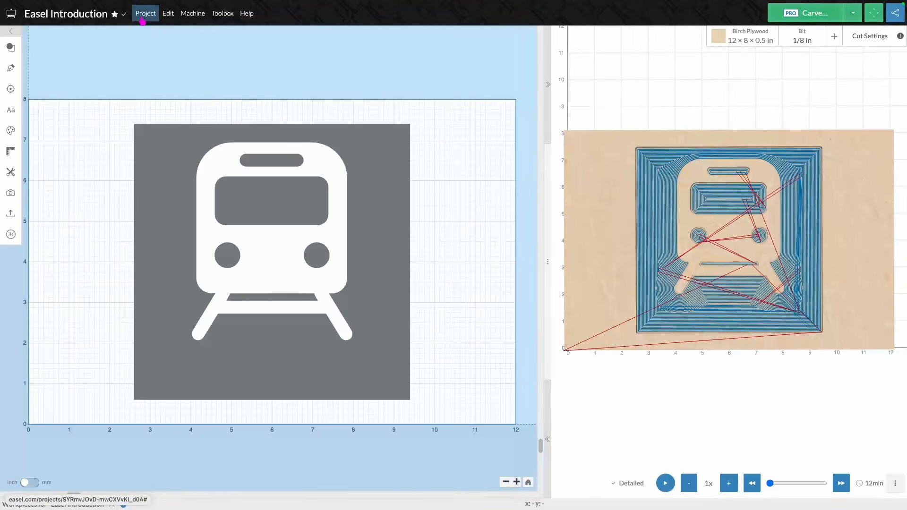
click(145, 19)
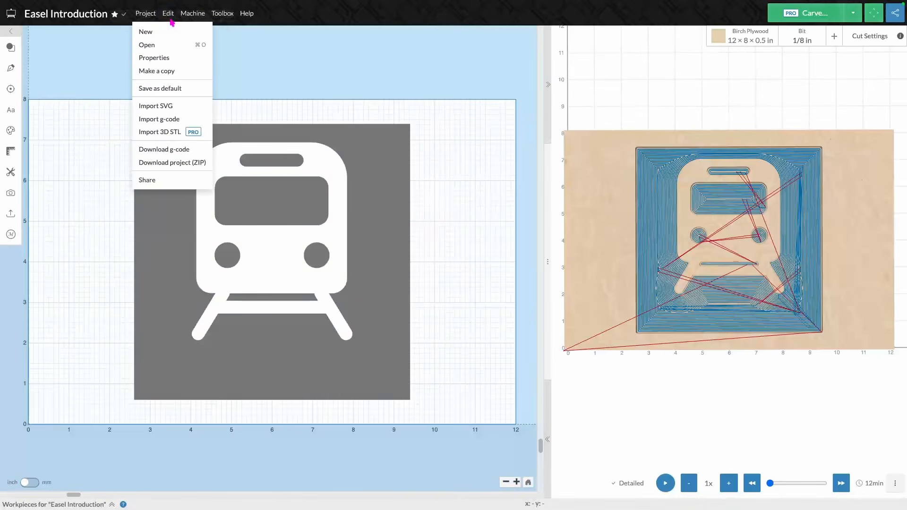
click(167, 19)
click(192, 18)
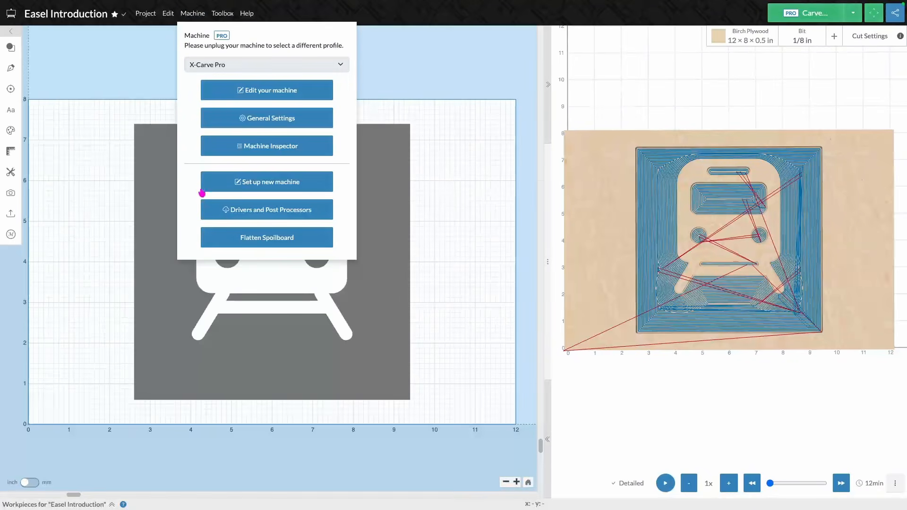
click(222, 13)
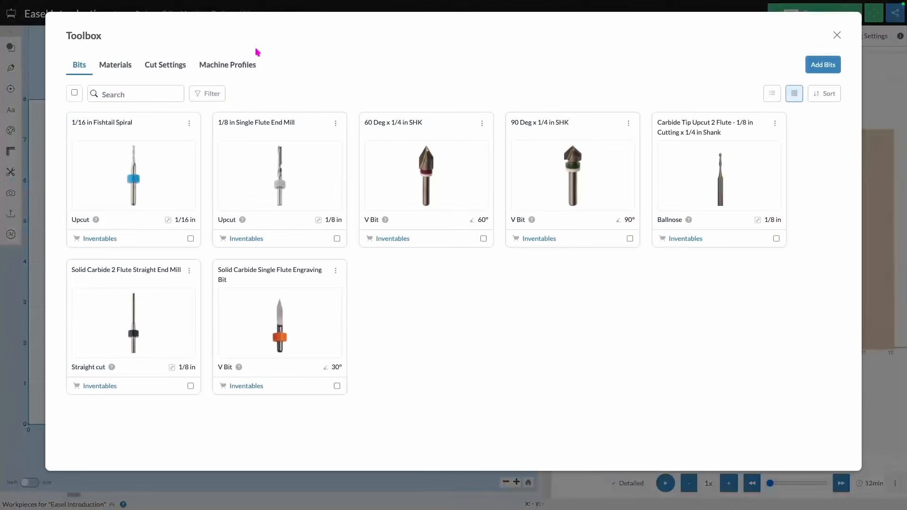
click(837, 35)
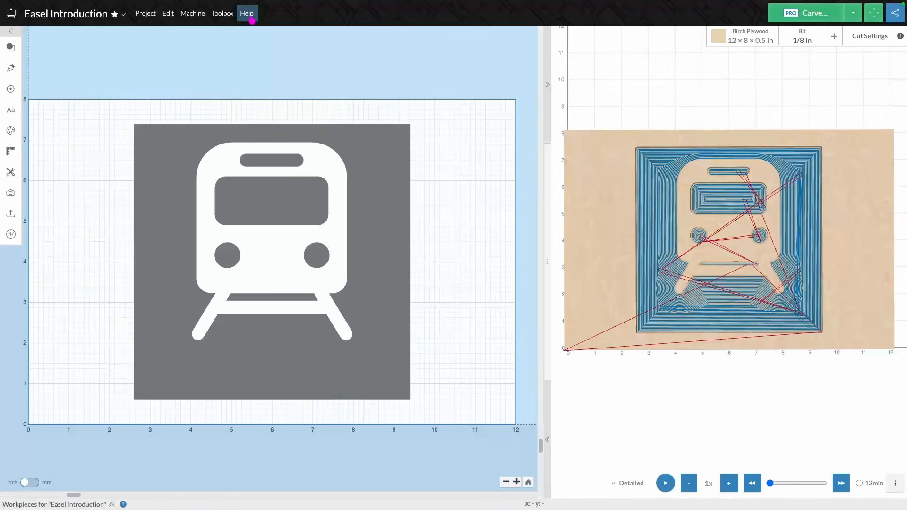
click(250, 15)
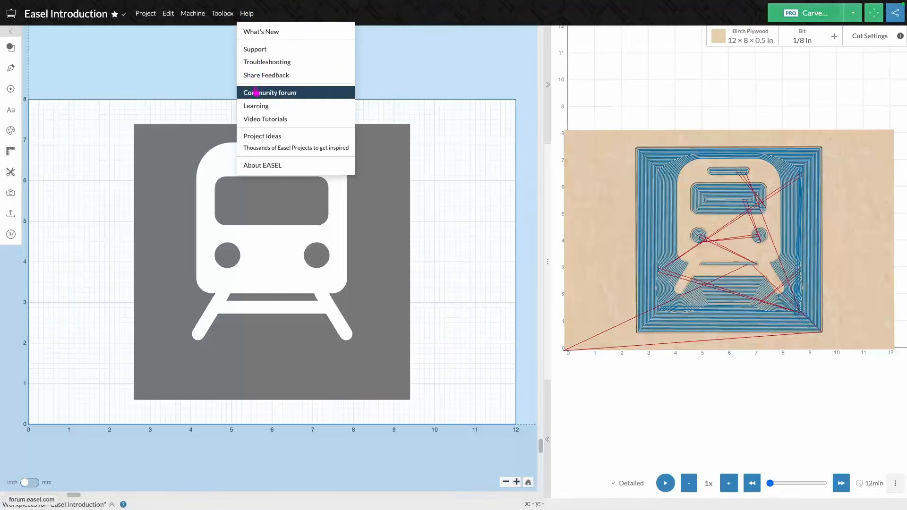
click(115, 112)
- Add a text object in the Acme font and make it read "TRAINS"
click(19, 114)
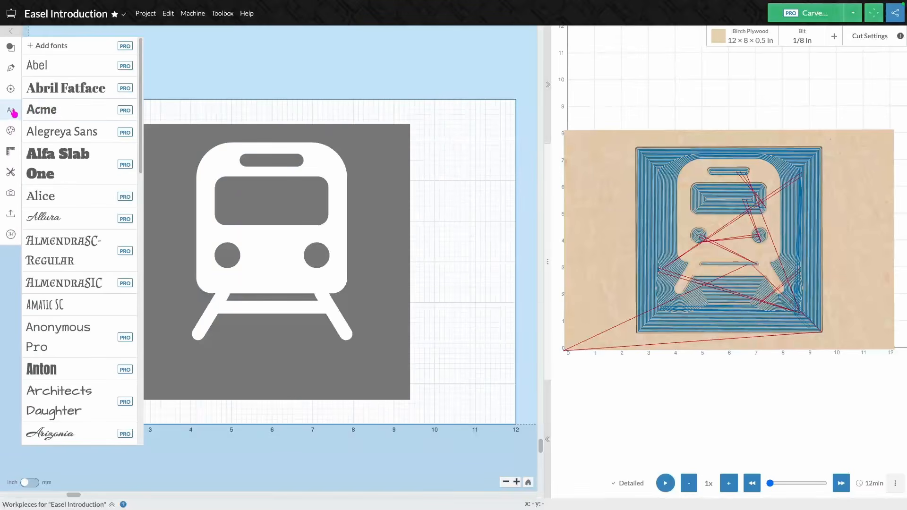
click(66, 113)
double_click(160, 358)
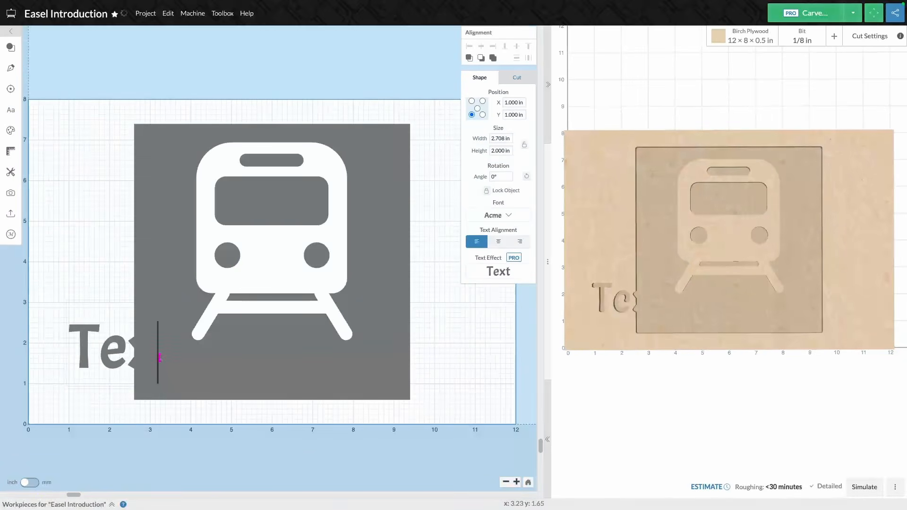
key(BackSpace)
key(BackSpace)
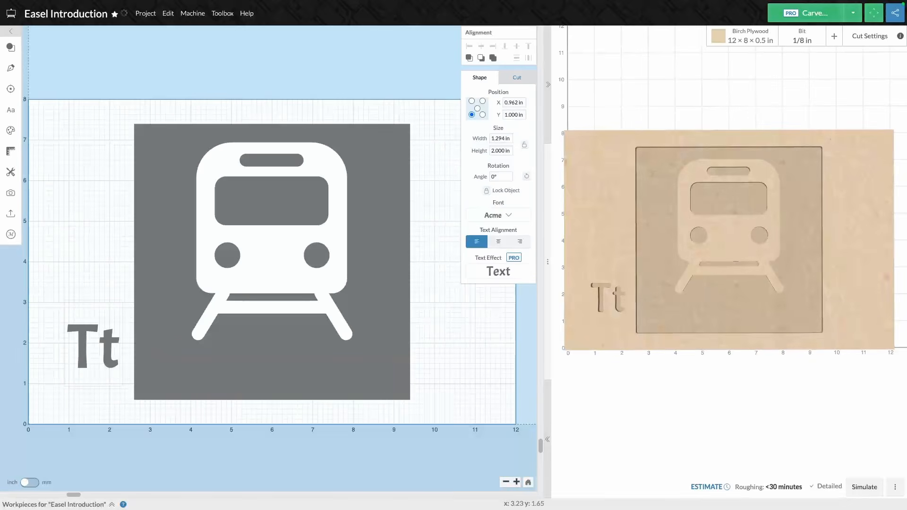
key(Delete)
text(RAINS)
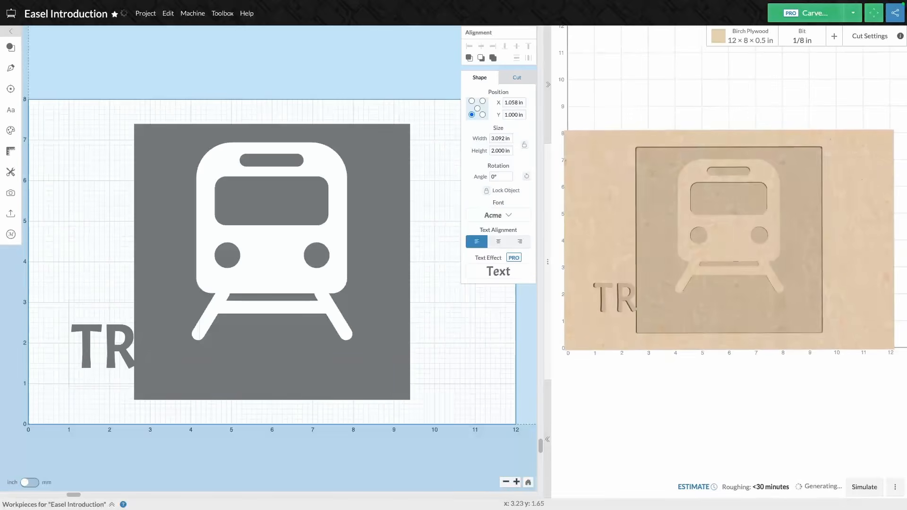
- Place the TRAINS text beneath the train inside the grey square and set its cut depth to 0 in
click(112, 420)
drag(113, 348, 229, 369)
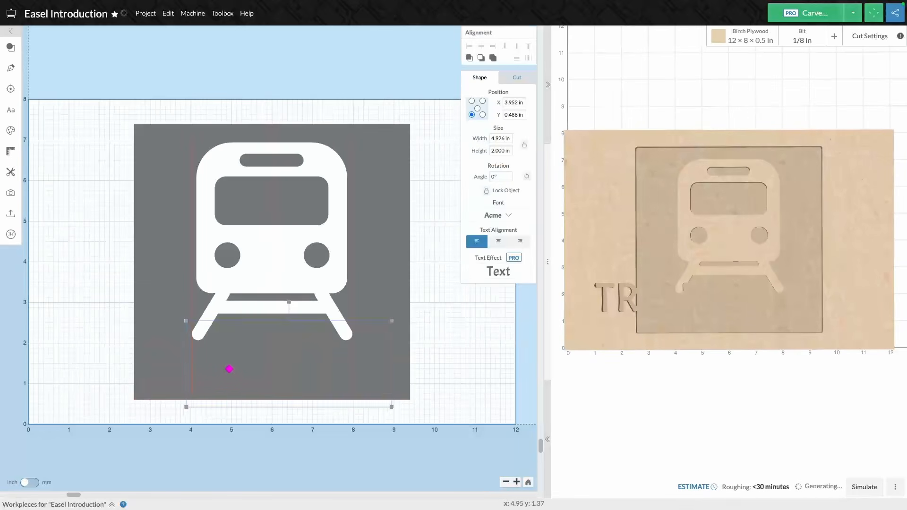
click(517, 76)
drag(506, 137, 500, 121)
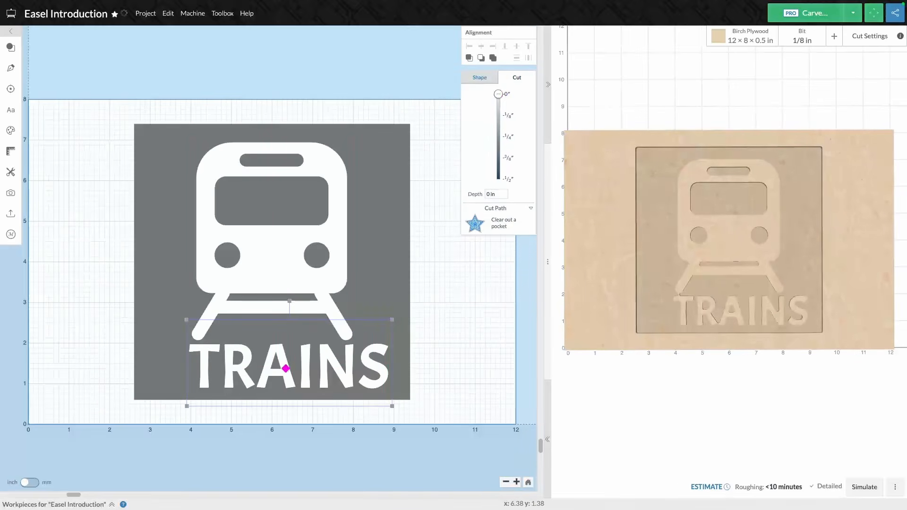
drag(288, 371, 266, 365)
click(430, 399)
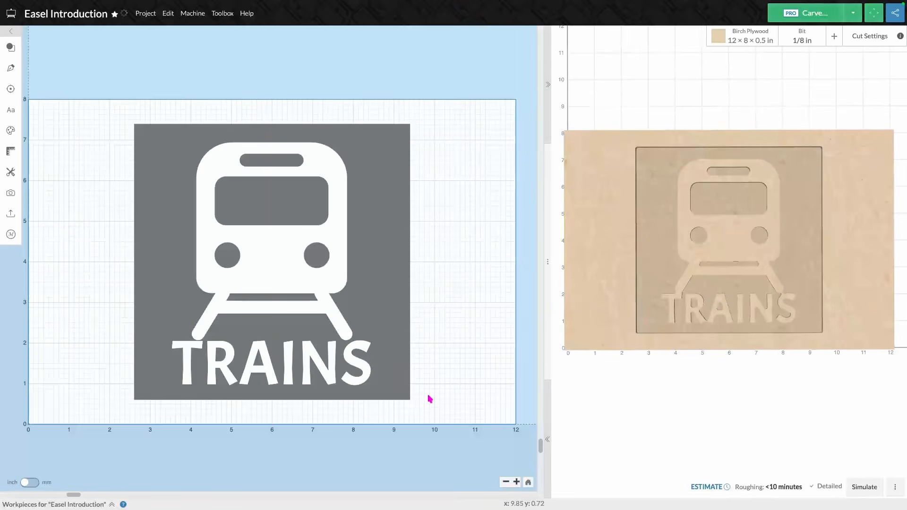
- Simulate the toolpaths of the design with the TRAINS text and view the first stage of the carving setup
click(864, 488)
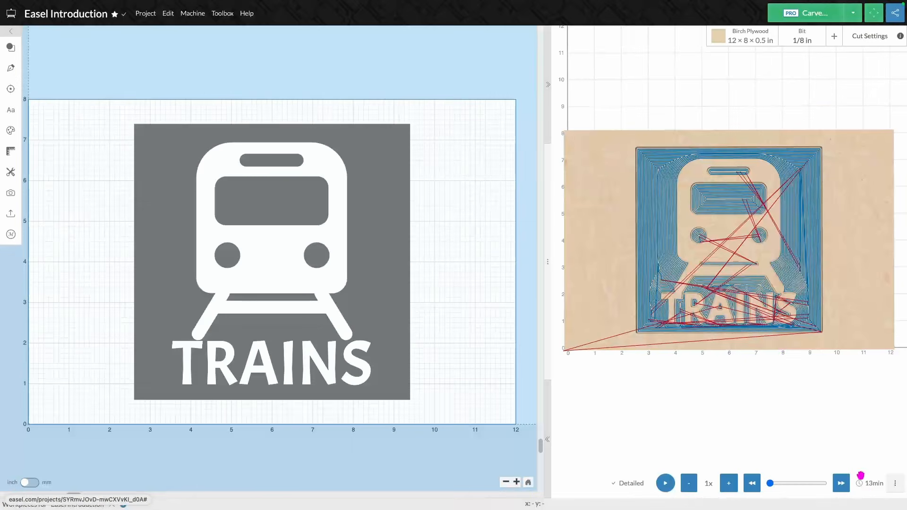
drag(809, 358, 806, 382)
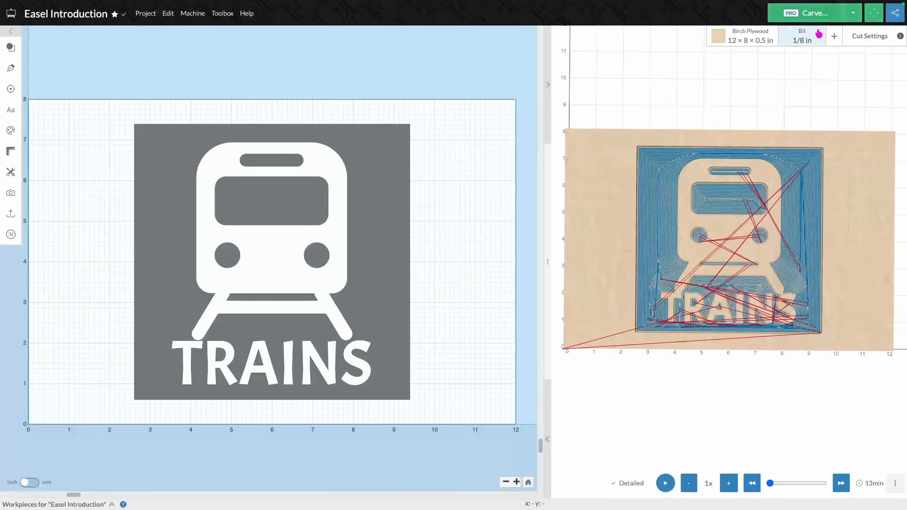
click(814, 15)
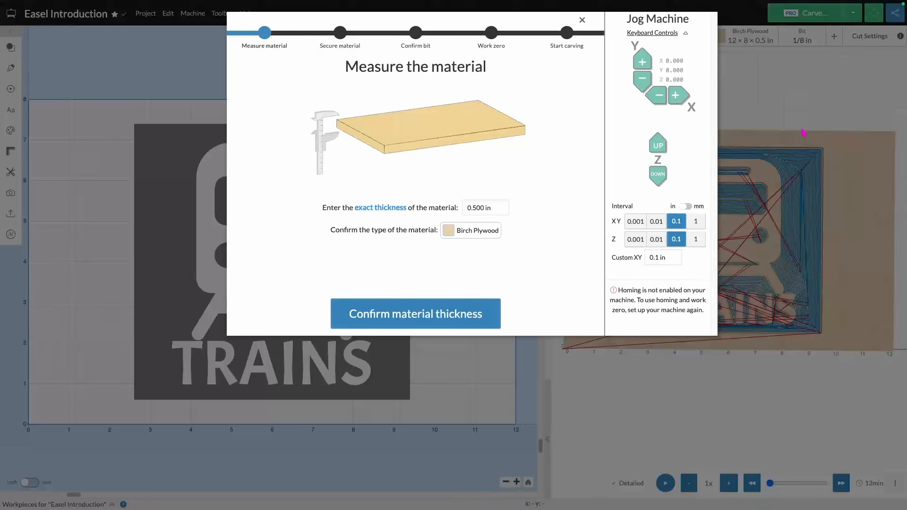
click(583, 22)
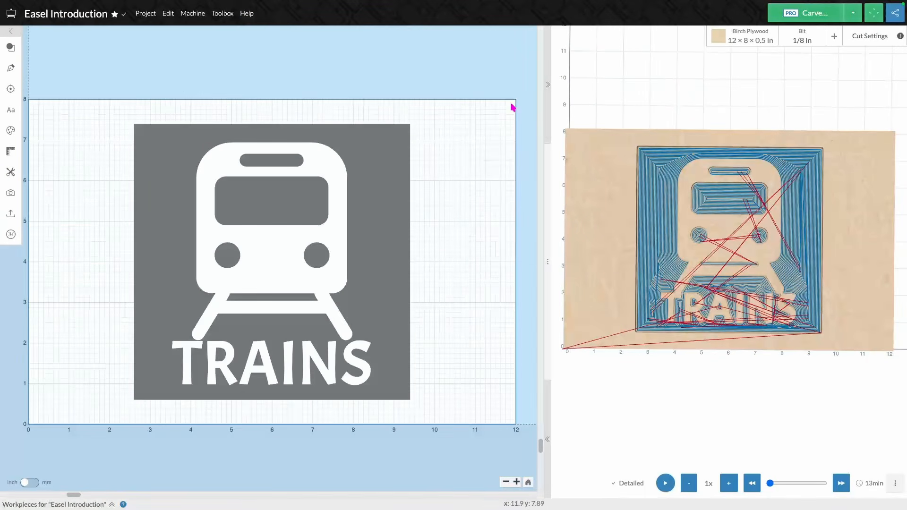